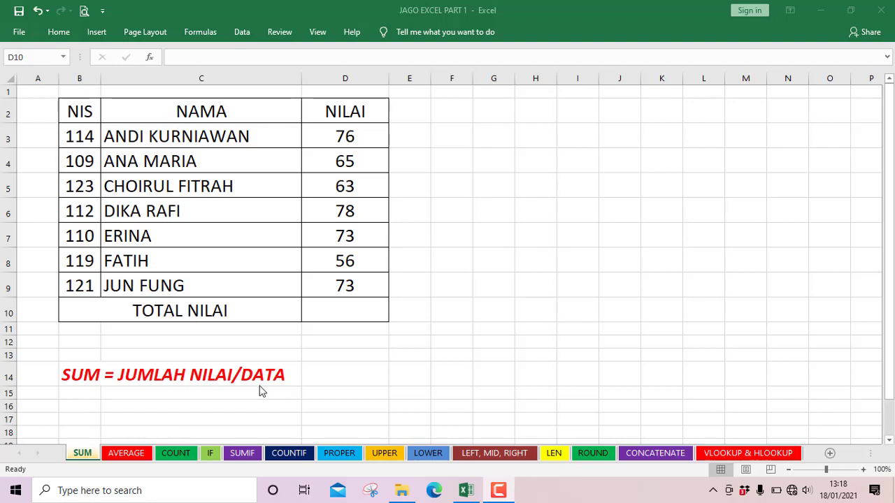
Total the NILAI scores in cell D10 of the SUM sheet with the formula =SUM(D3:D9)
{"action": "left_click", "coordinate": [341, 303]}
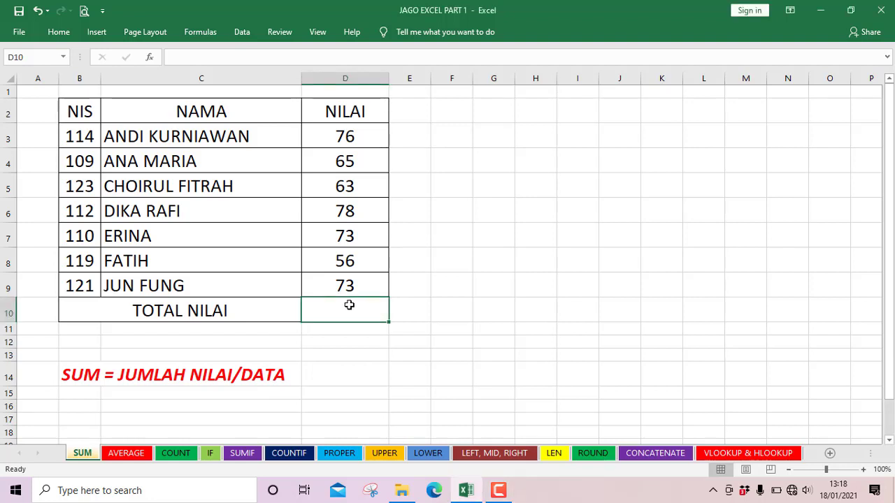
{"action": "type", "text": "="}
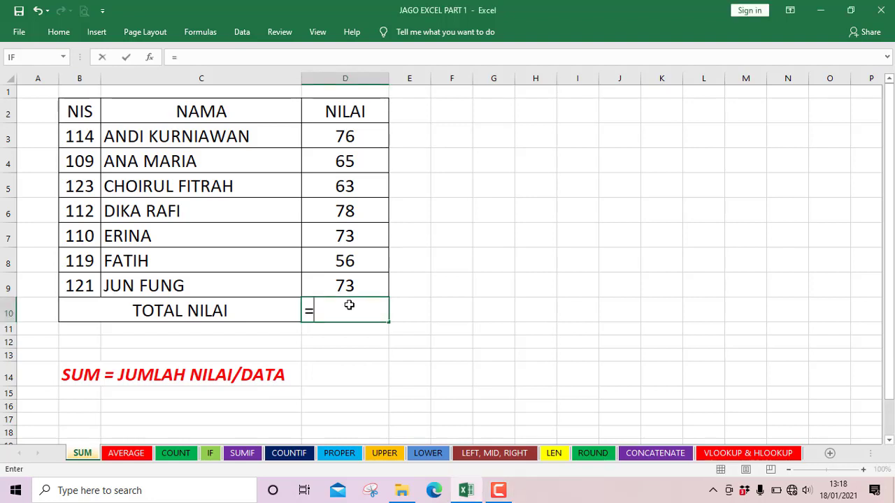
{"action": "type", "text": "SUM"}
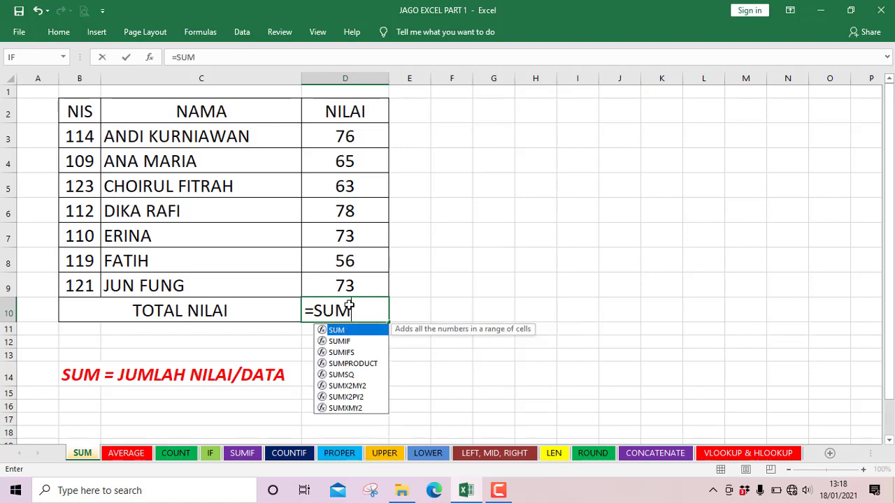
{"action": "type", "text": "("}
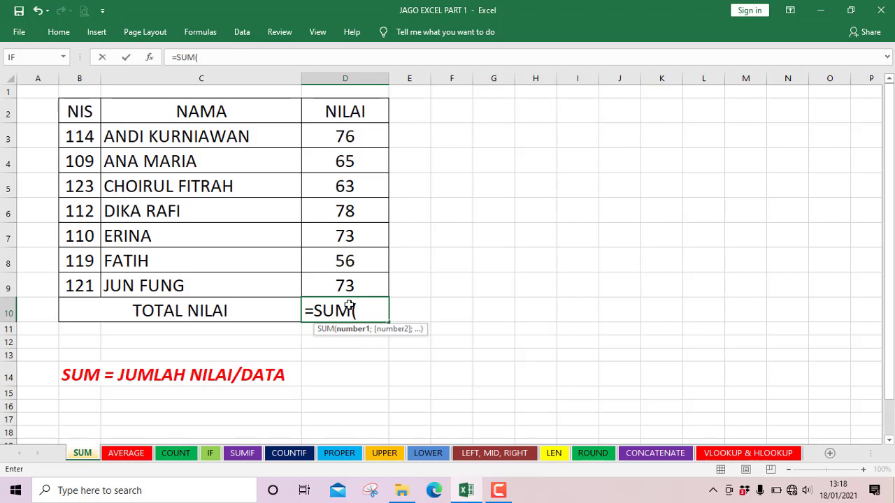
{"action": "left_click_drag", "start_coordinate": [343, 135], "coordinate": [343, 283]}
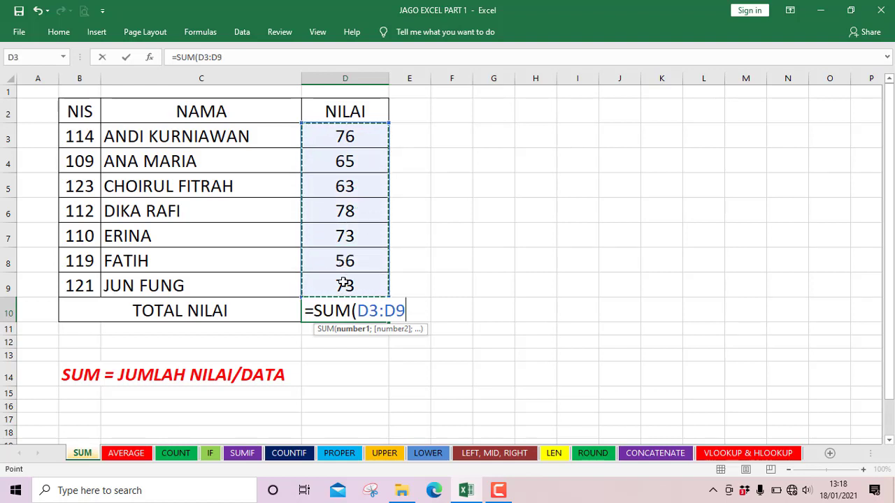
{"action": "type", "text": ")"}
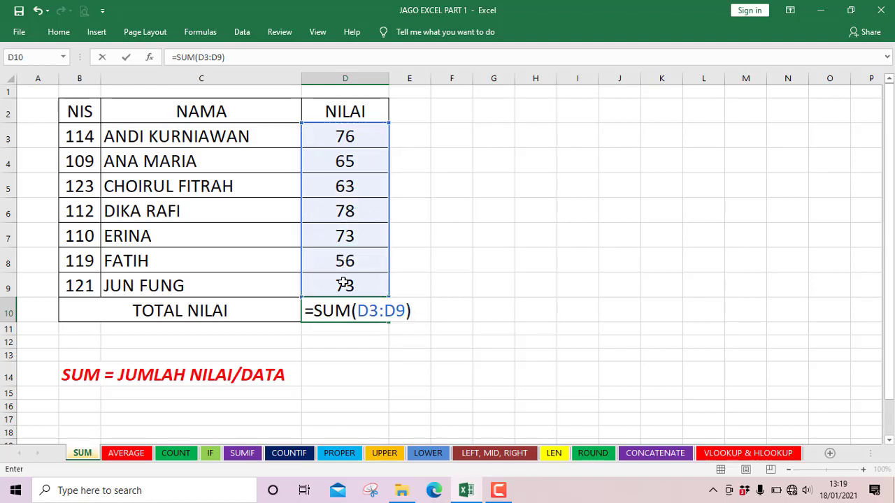
{"action": "key", "text": "Return"}
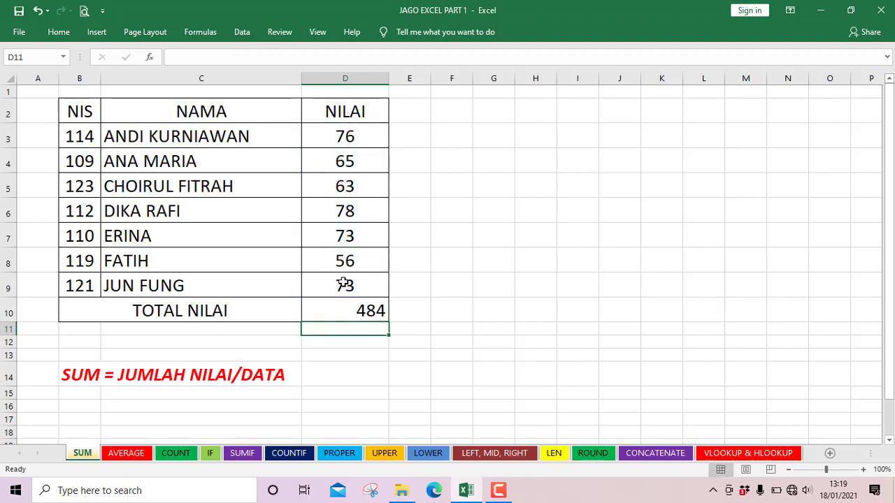
{"action": "key", "text": "Up"}
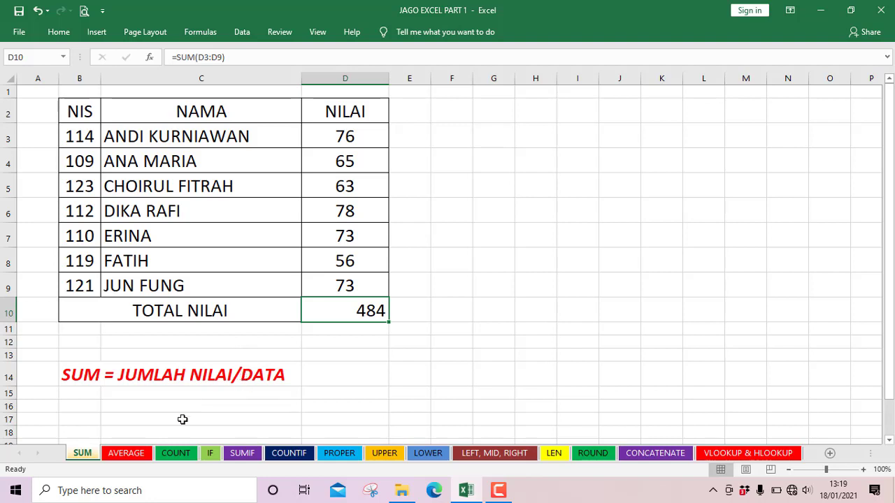
On the AVERAGE sheet, calculate the NILAI RATA-RATA in cell D10 with the formula =AVERAGE(D3:D9)
{"action": "left_click", "coordinate": [130, 455]}
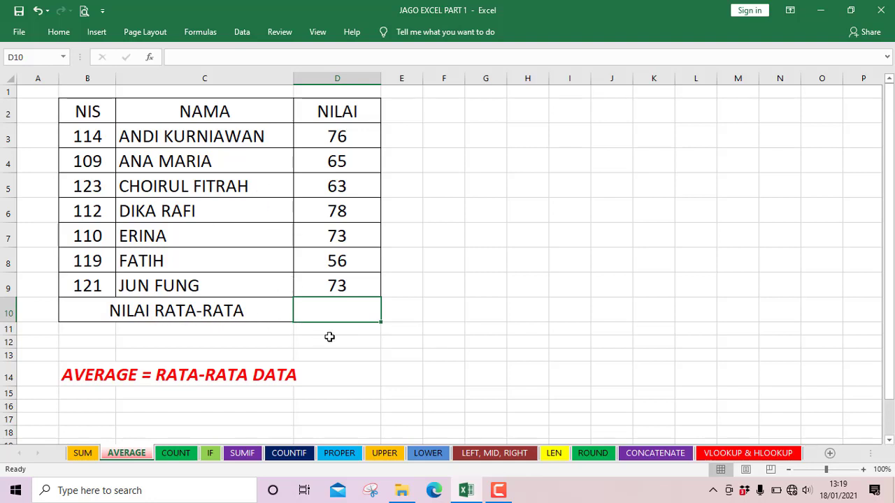
{"action": "type", "text": "="}
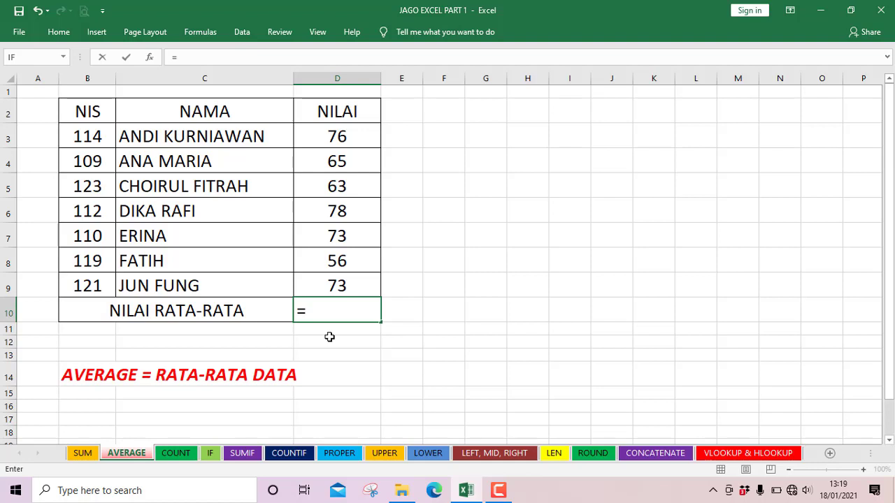
{"action": "type", "text": "AVER"}
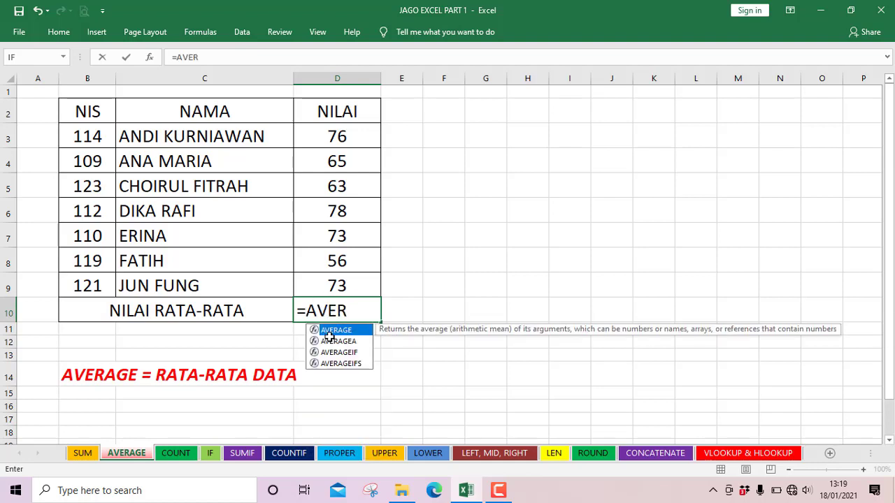
{"action": "type", "text": "AGR"}
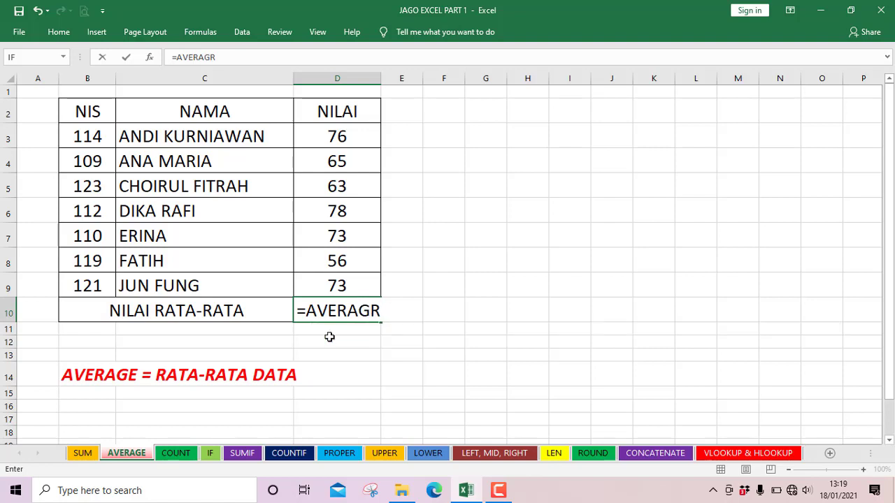
{"action": "key", "text": "BackSpace"}
{"action": "type", "text": "E"}
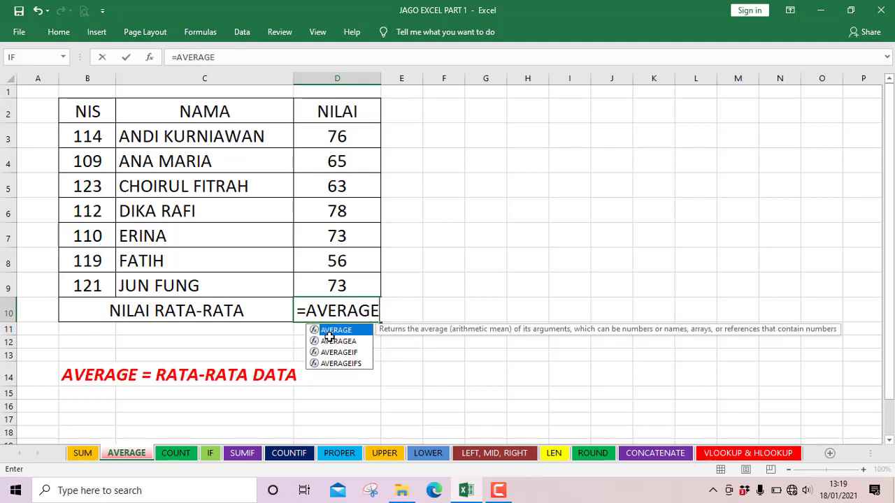
{"action": "type", "text": "("}
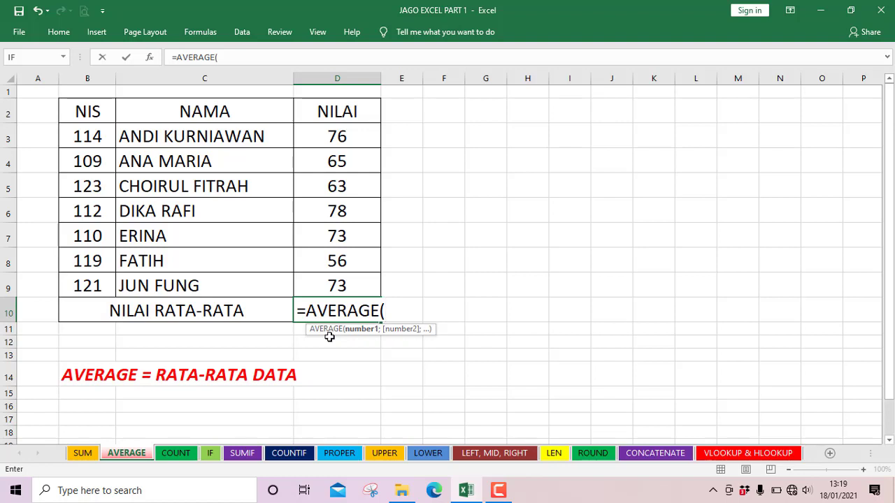
{"action": "left_click_drag", "start_coordinate": [336, 136], "coordinate": [334, 282]}
{"action": "type", "text": ")"}
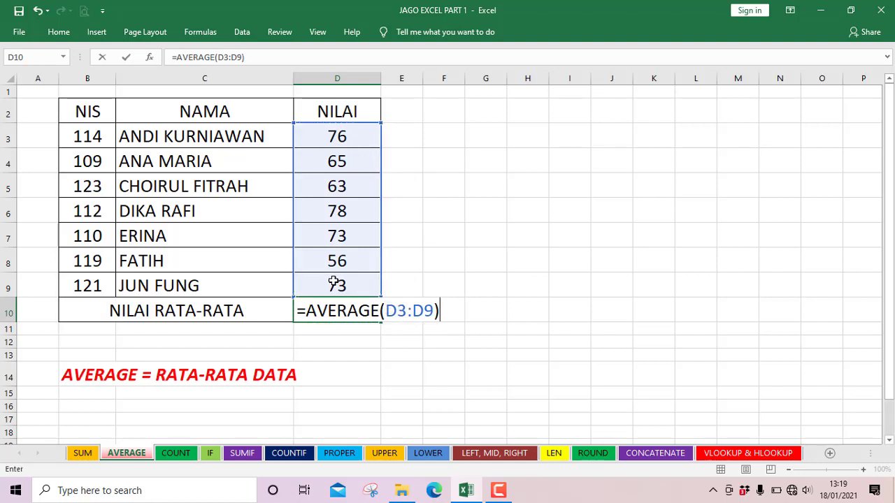
{"action": "key", "text": "Return"}
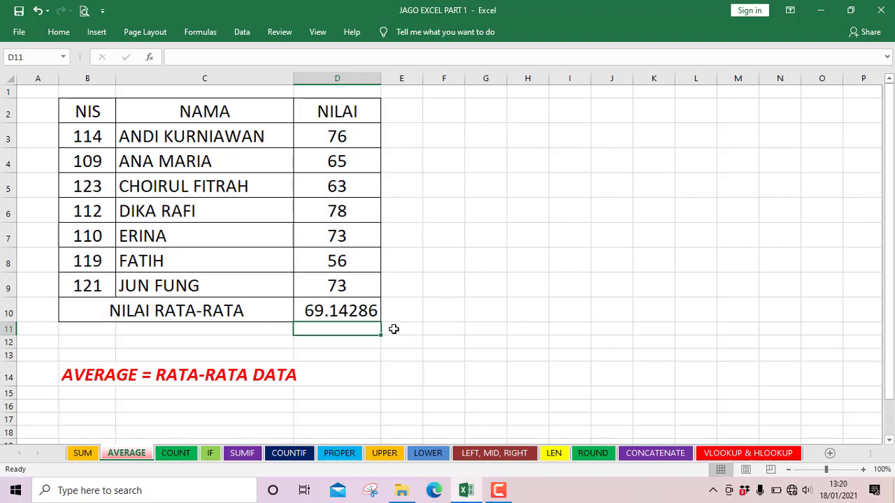
{"action": "left_click", "coordinate": [359, 312]}
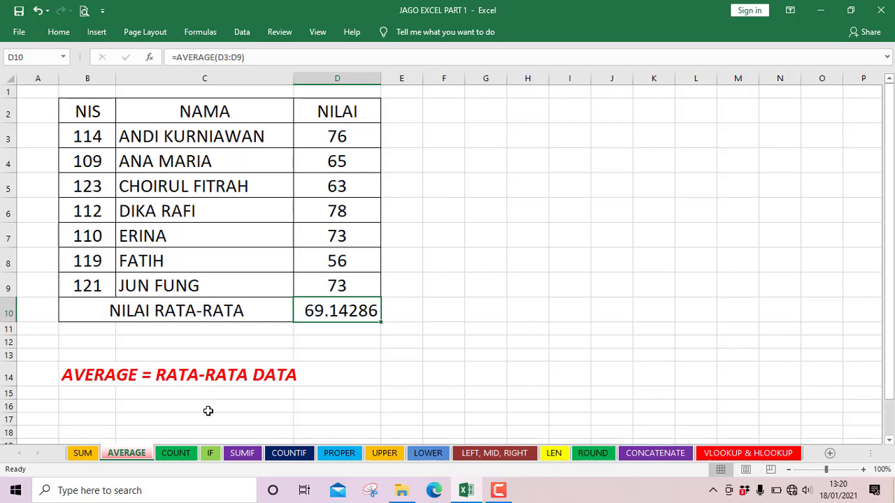
On the COUNT sheet, count the students for BANYAK SISWA in cell D12 with the formula =COUNT(D3:D9)
{"action": "left_click", "coordinate": [173, 456]}
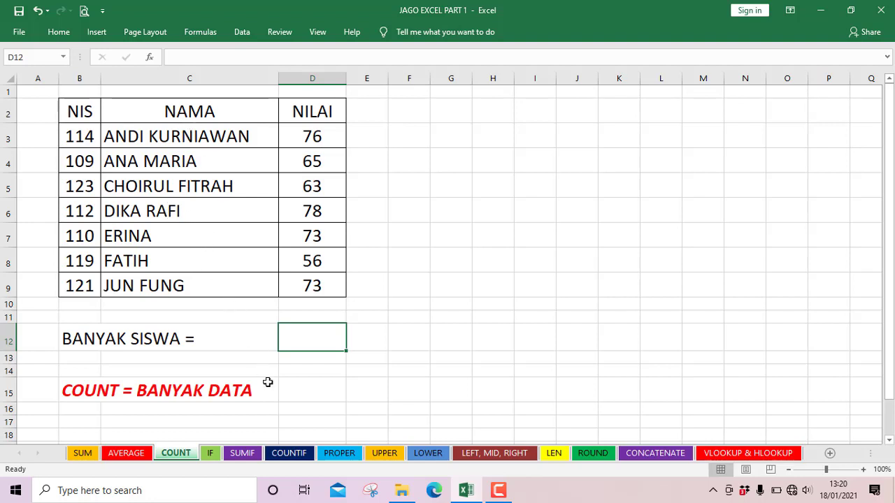
{"action": "type", "text": "="}
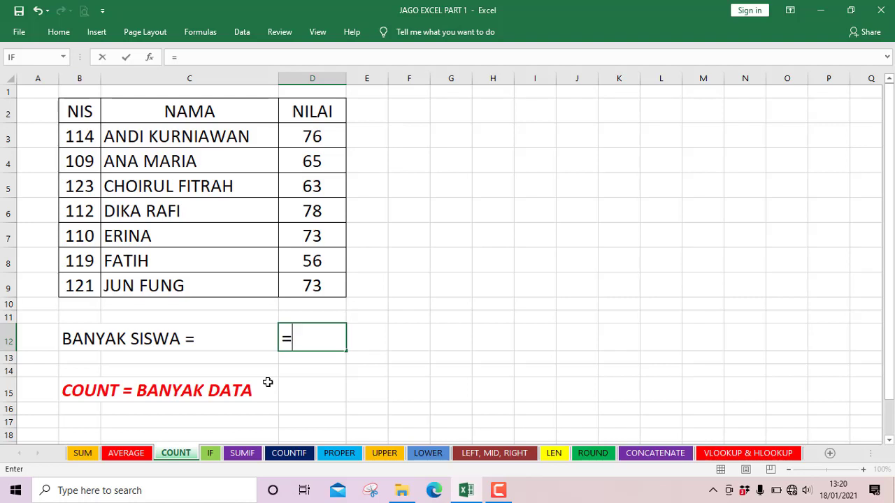
{"action": "type", "text": "COUNT"}
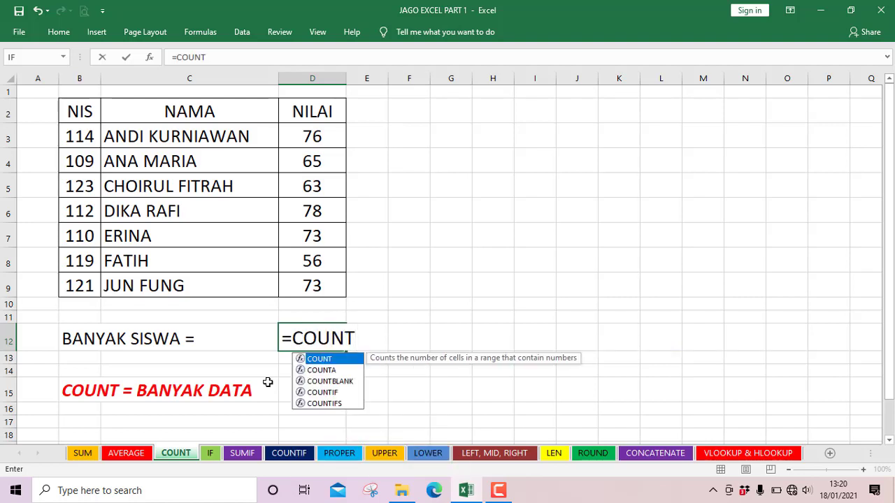
{"action": "type", "text": "("}
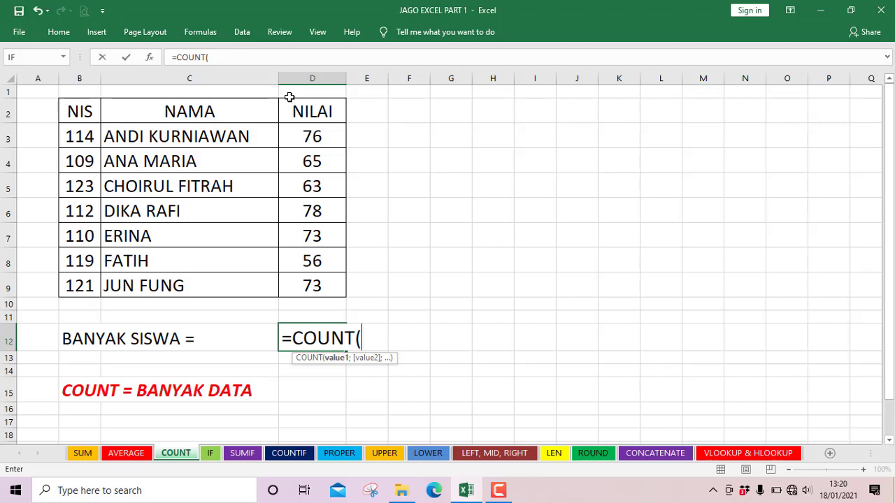
{"action": "left_click_drag", "start_coordinate": [312, 136], "coordinate": [318, 292]}
{"action": "type", "text": ")"}
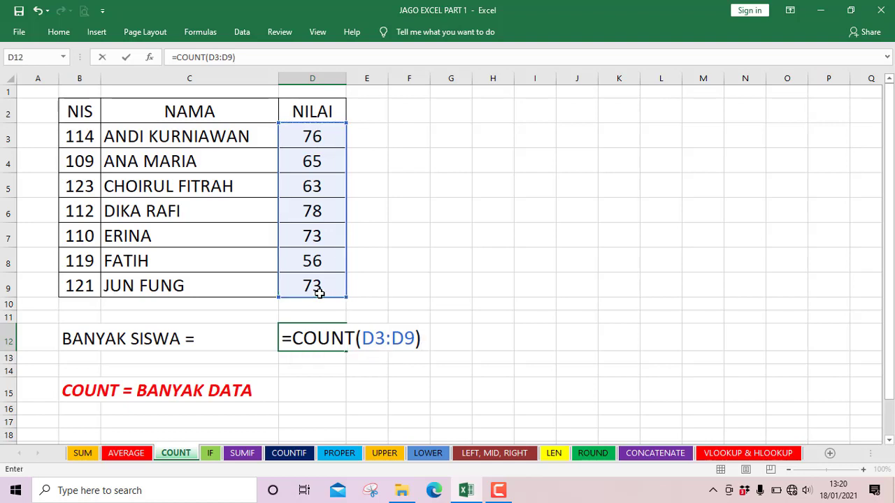
{"action": "key", "text": "Return"}
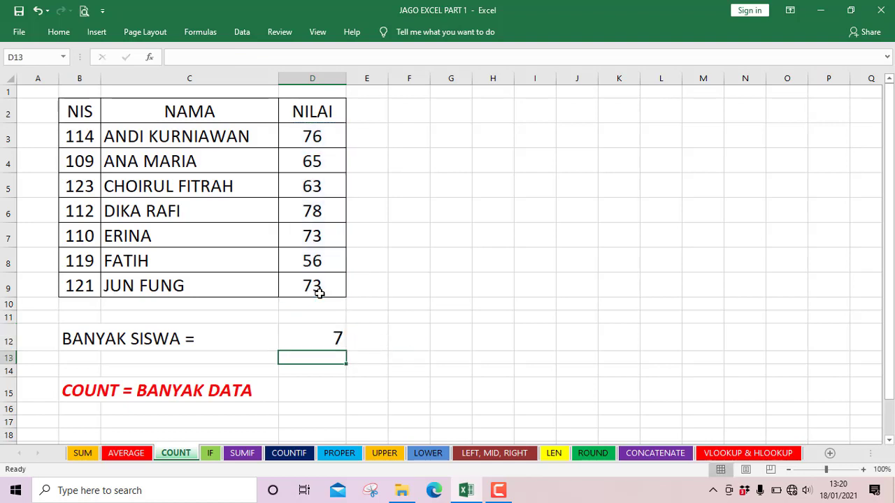
{"action": "key", "text": "Up"}
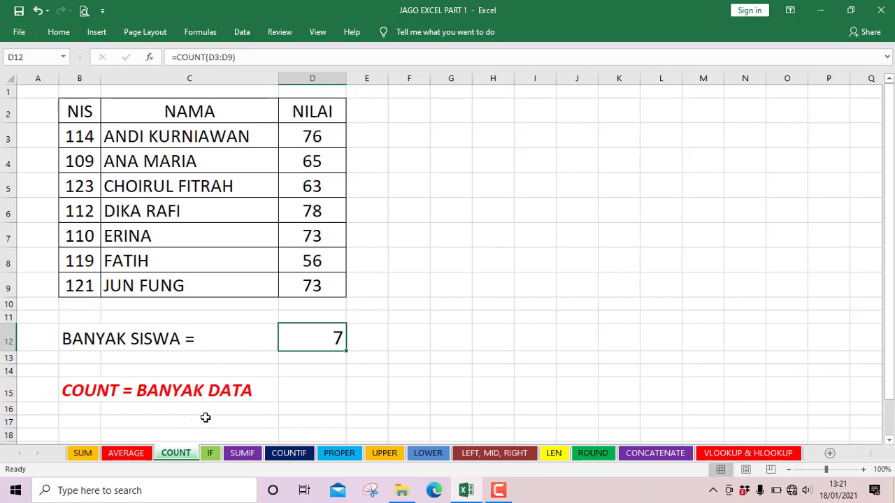
On the IF sheet, determine the first student's PREDIKAT in cell E3 with the formula =IF(D3>=86;"A";IF(D3>=71;"B";"C"))
{"action": "left_click", "coordinate": [209, 453]}
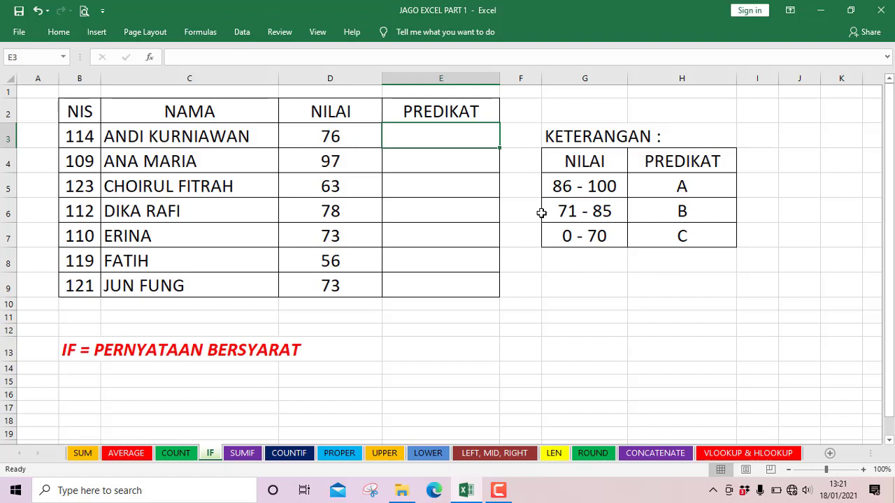
{"action": "type", "text": "="}
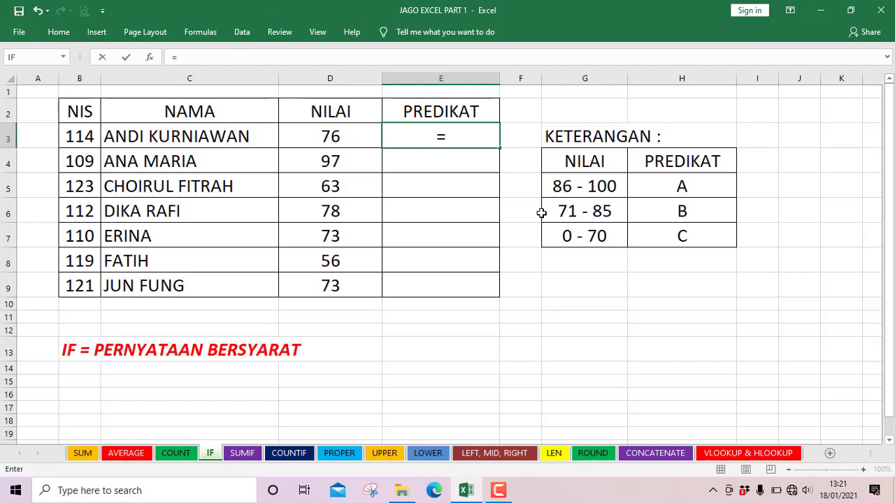
{"action": "type", "text": "I"}
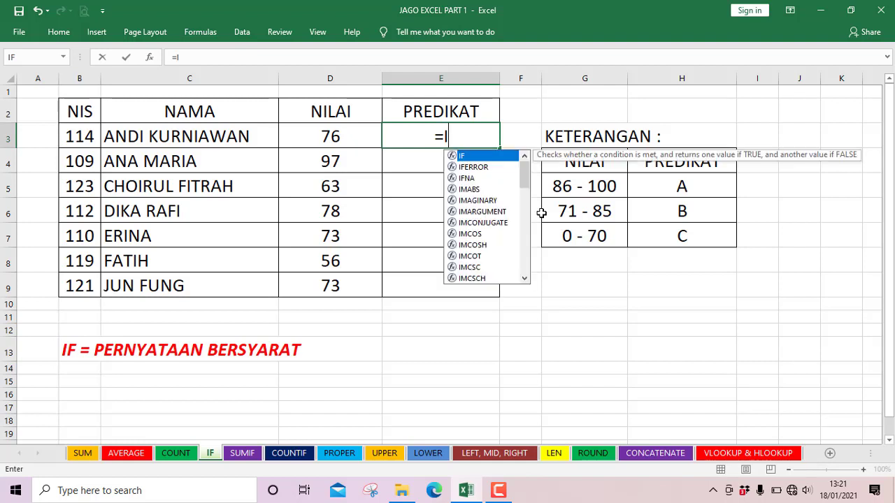
{"action": "type", "text": "F("}
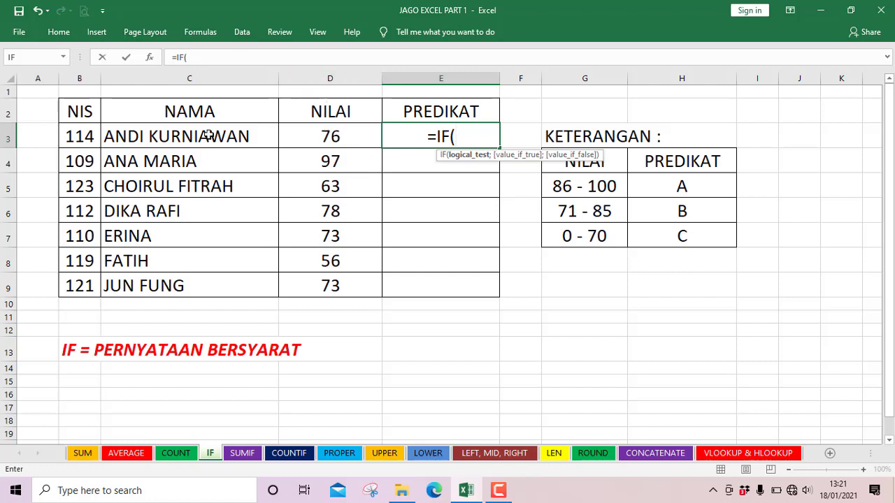
{"action": "left_click", "coordinate": [326, 136]}
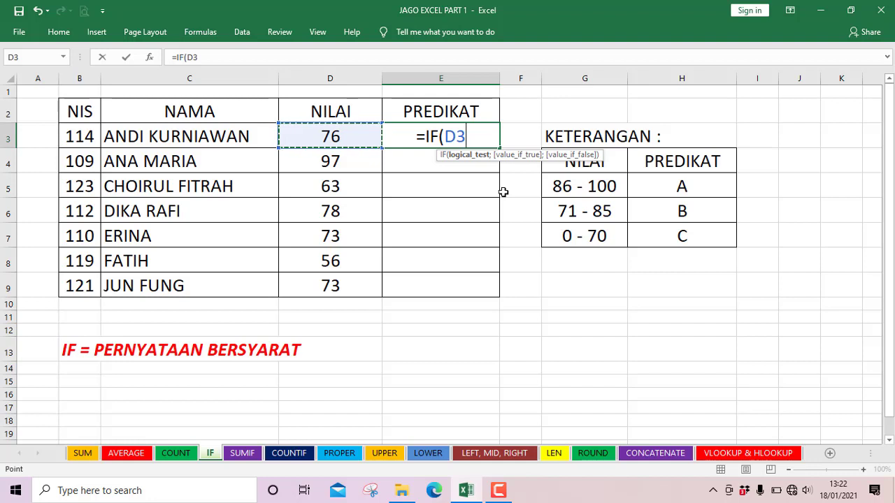
{"action": "type", "text": ">="}
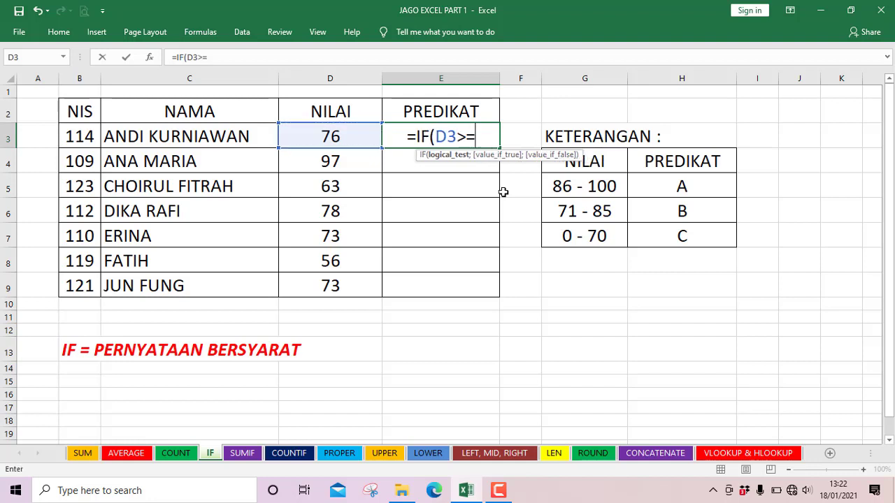
{"action": "type", "text": "86;"}
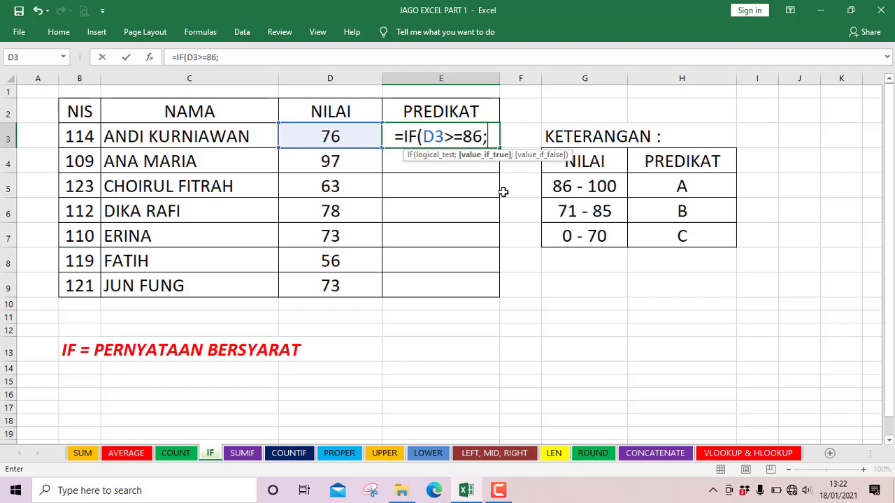
{"action": "type", "text": "\""}
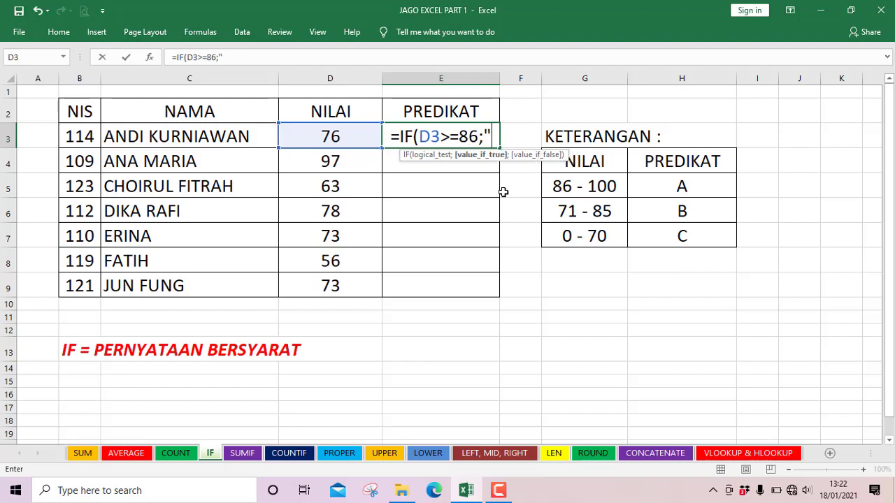
{"action": "type", "text": "A\""}
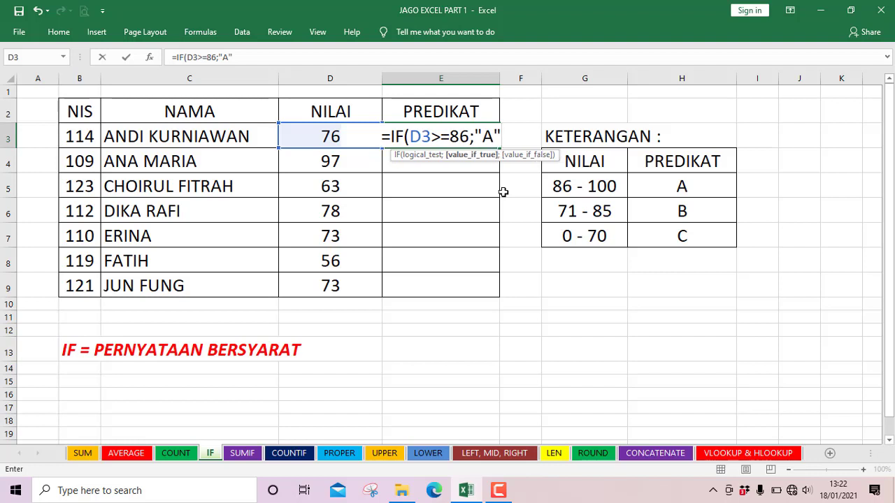
{"action": "type", "text": ";"}
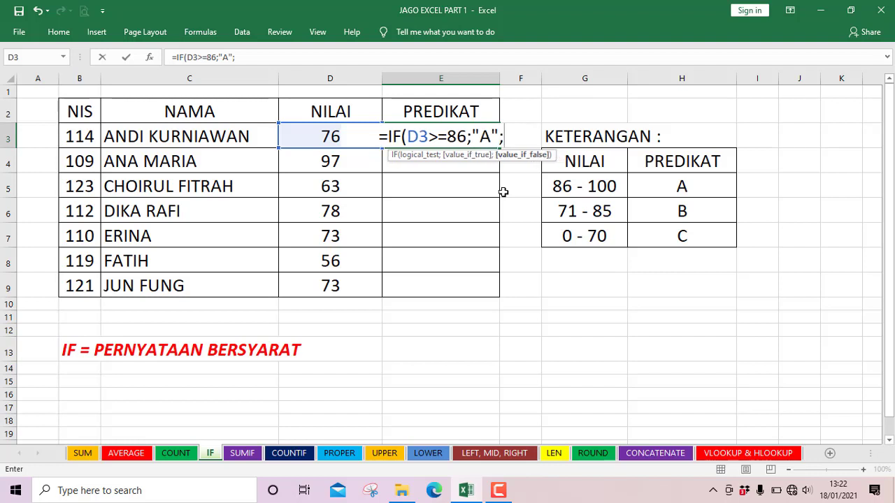
{"action": "type", "text": "IF"}
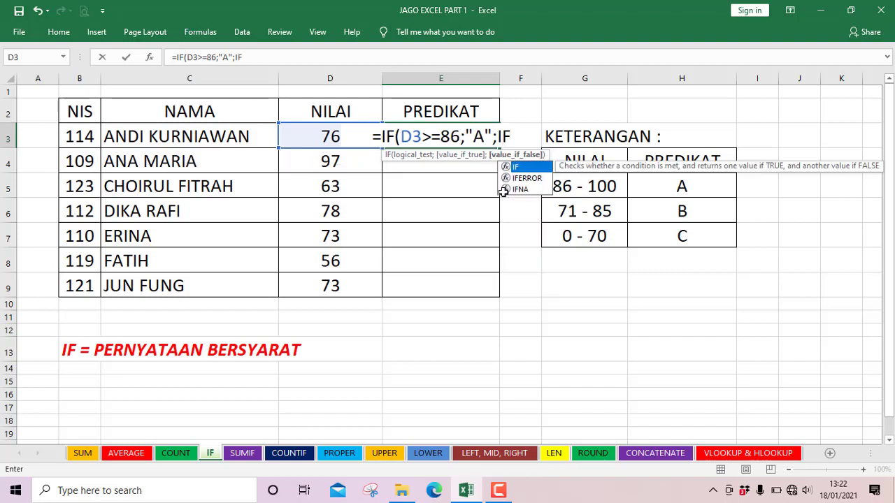
{"action": "type", "text": "("}
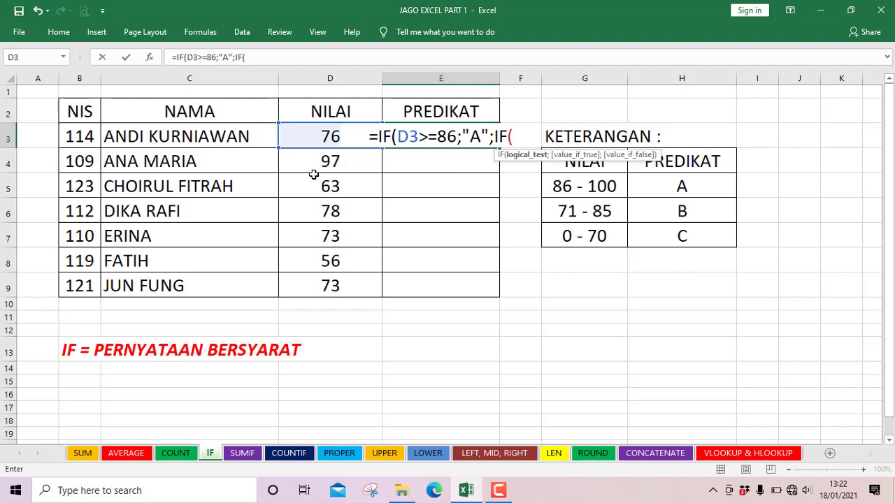
{"action": "type", "text": "D3"}
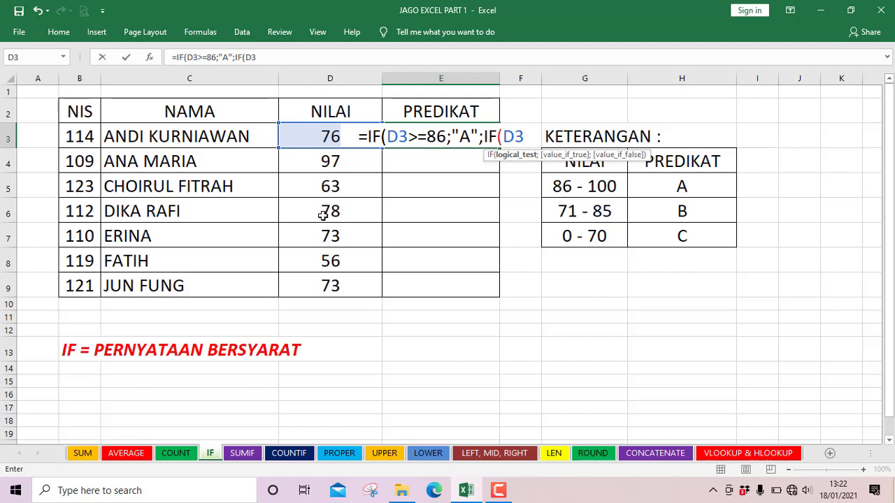
{"action": "type", "text": ">="}
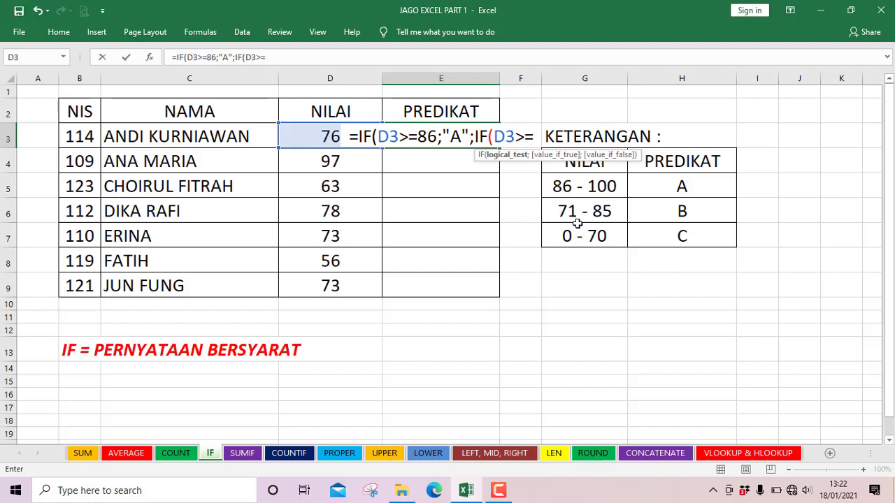
{"action": "type", "text": "71"}
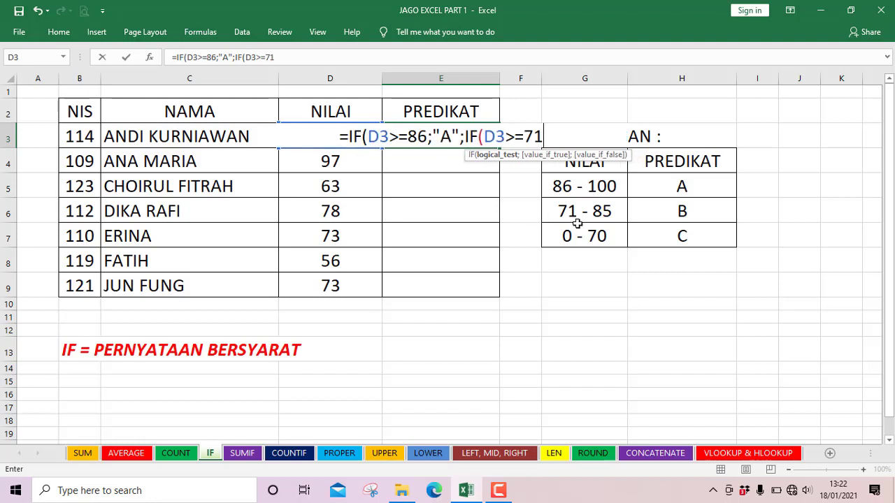
{"action": "type", "text": ";"}
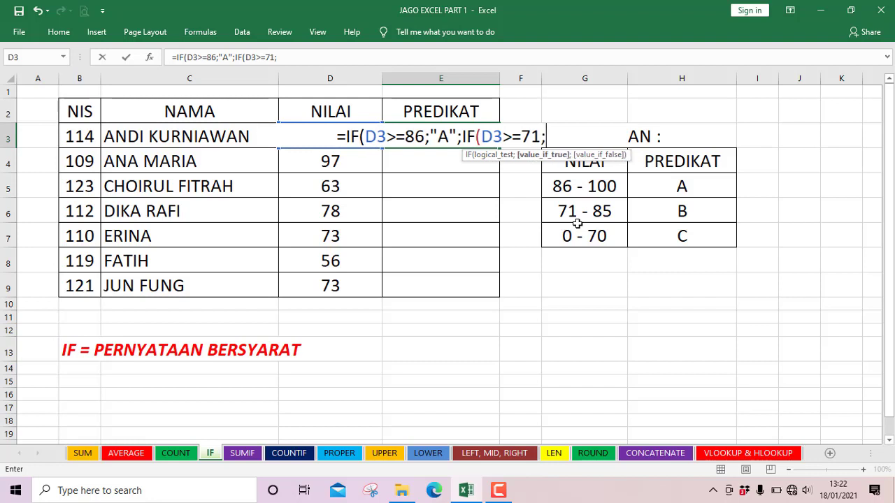
{"action": "type", "text": "\""}
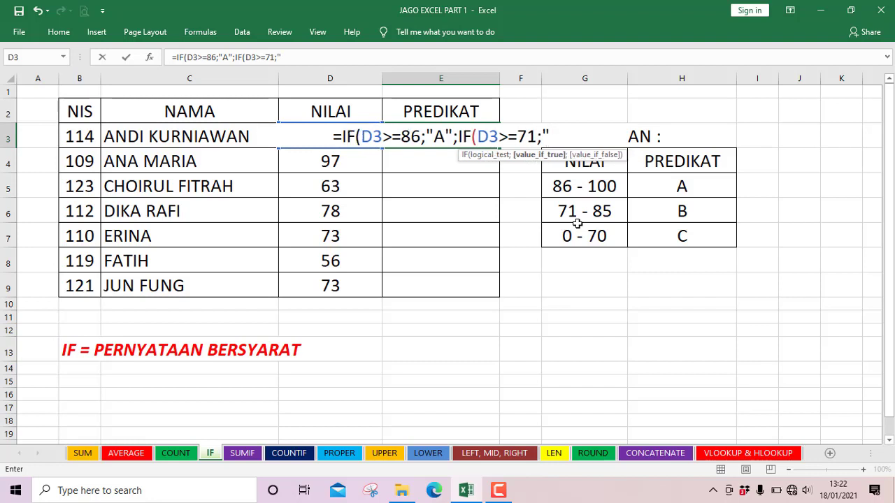
{"action": "type", "text": "B"}
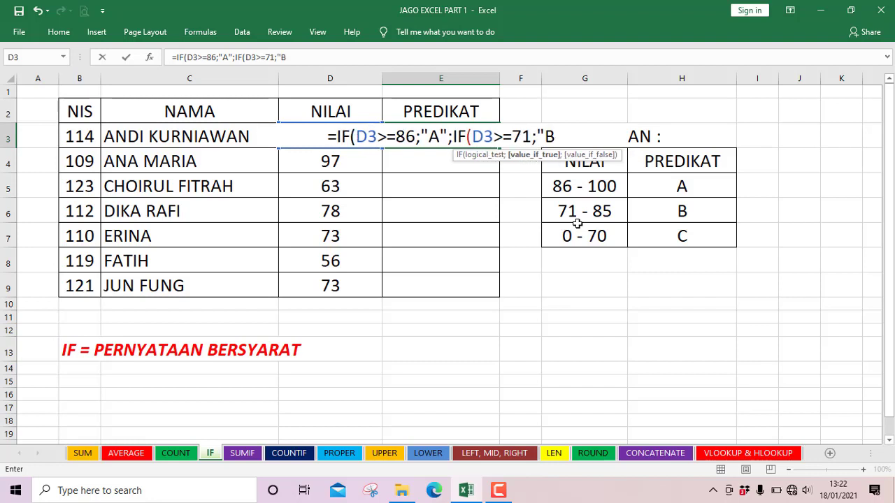
{"action": "type", "text": "\""}
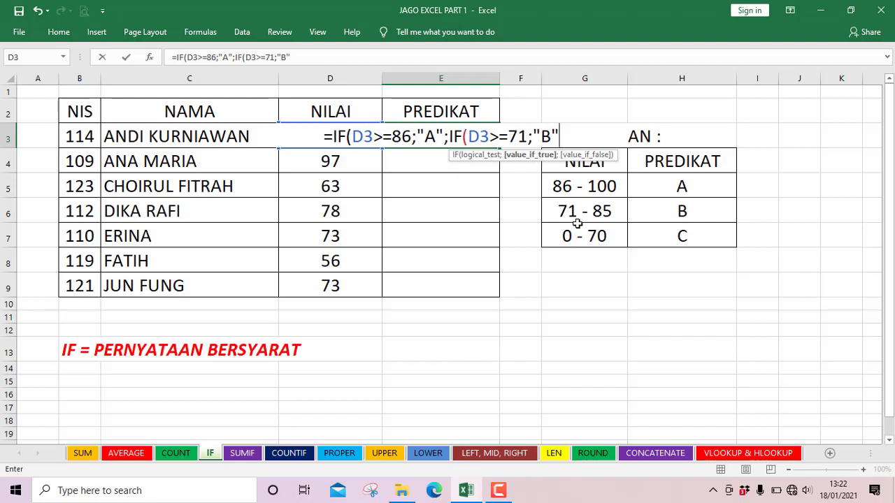
{"action": "type", "text": ";"}
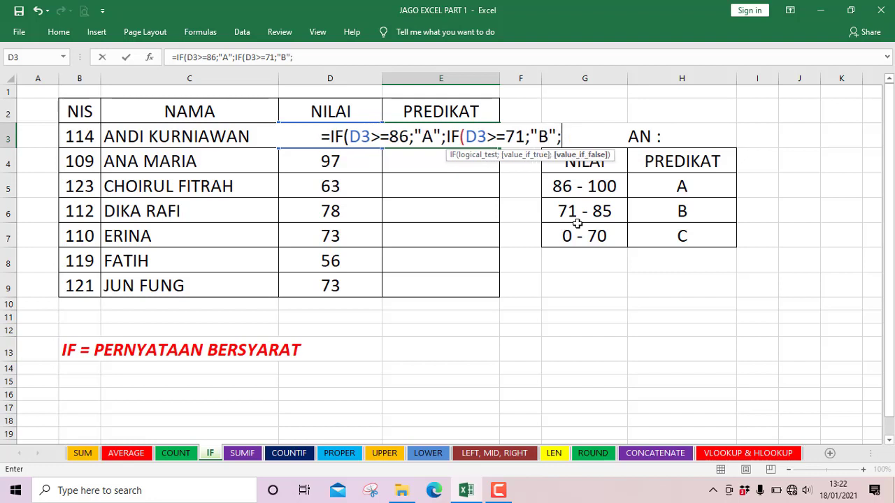
{"action": "type", "text": "\""}
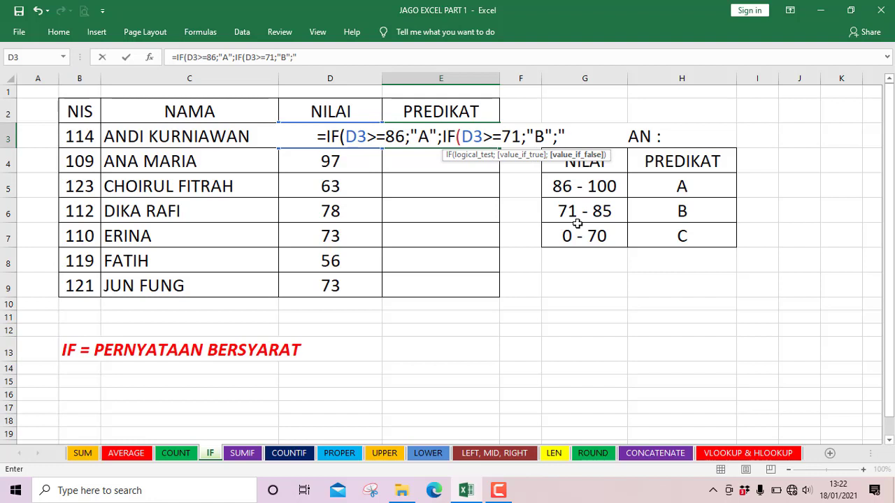
{"action": "type", "text": "C"}
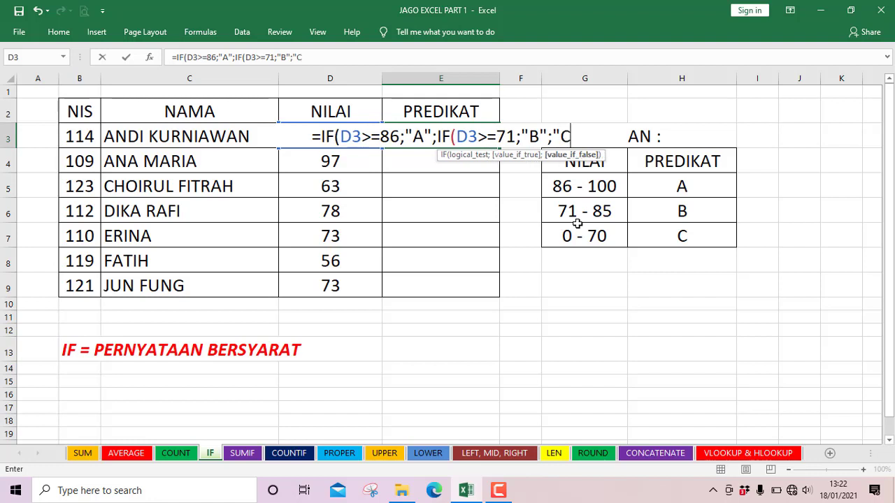
{"action": "type", "text": "\""}
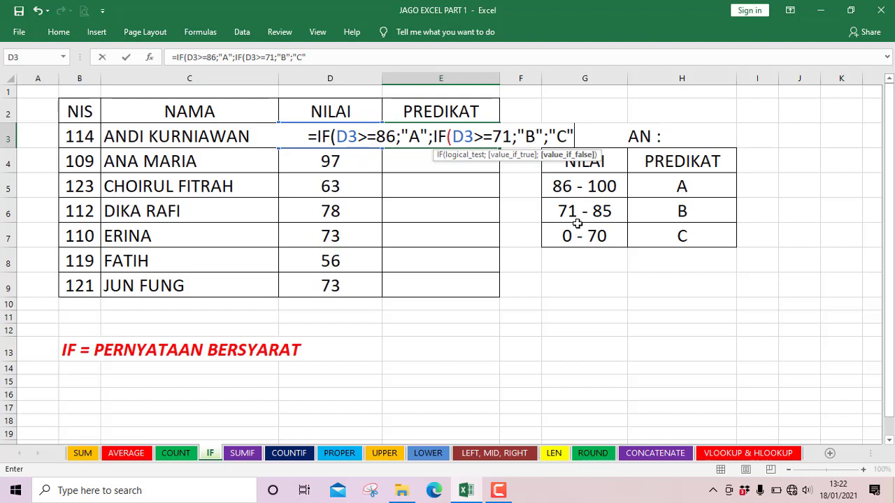
{"action": "type", "text": "))"}
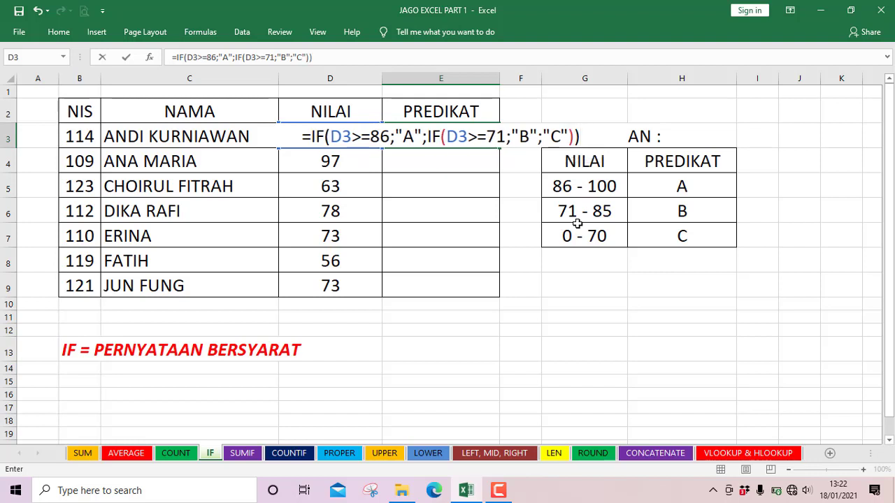
{"action": "key", "text": "Return"}
{"action": "key", "text": "Up"}
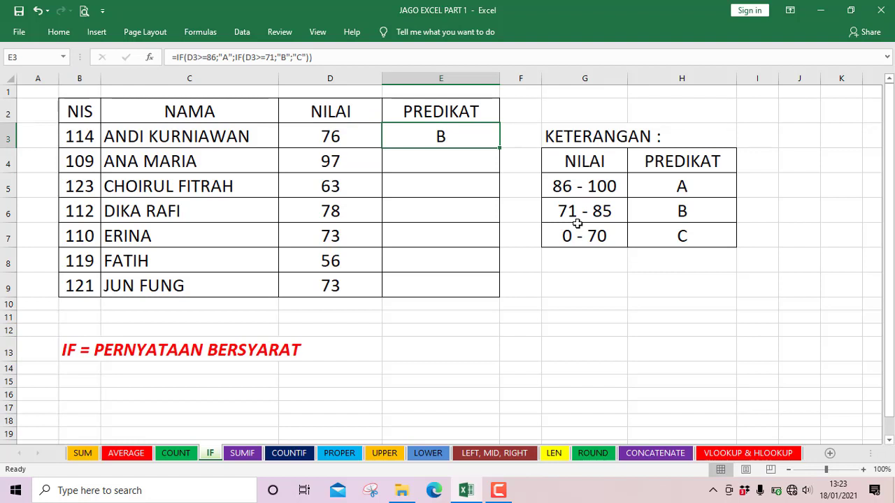
Fill the PREDIKAT formula from cell E3 down through E9 for the remaining students
{"action": "key", "text": "Left"}
{"action": "key", "text": "Right"}
{"action": "left_click_drag", "start_coordinate": [500, 149], "coordinate": [493, 297]}
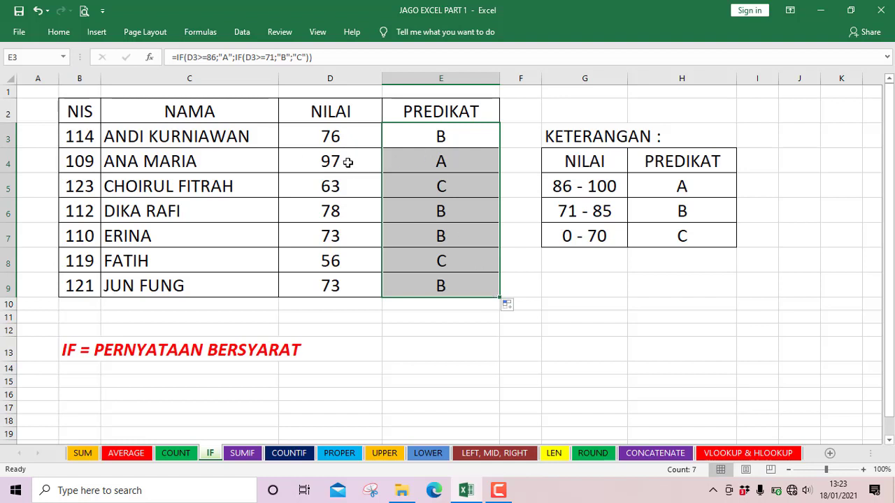
{"action": "left_click", "coordinate": [451, 156]}
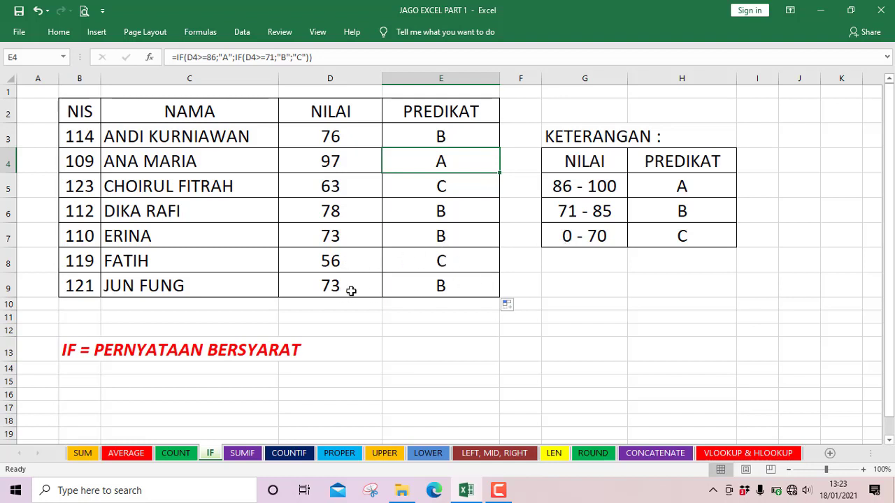
{"action": "left_click", "coordinate": [412, 143]}
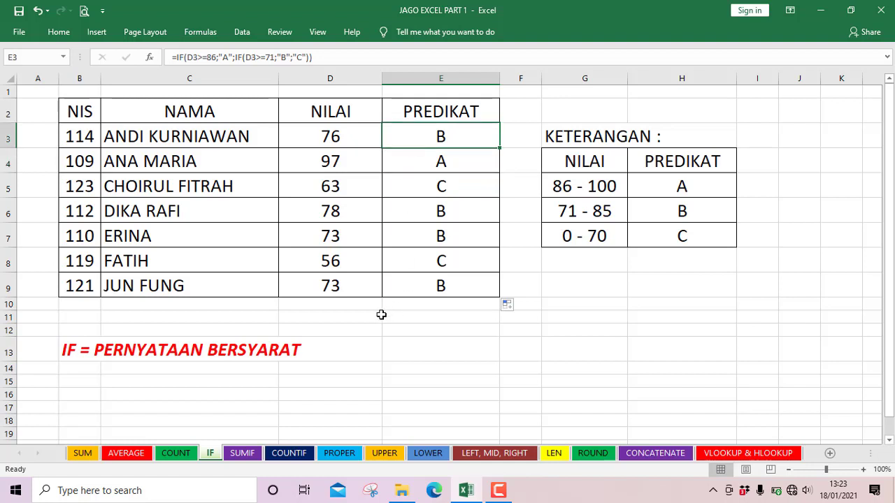
{"action": "left_click", "coordinate": [396, 316]}
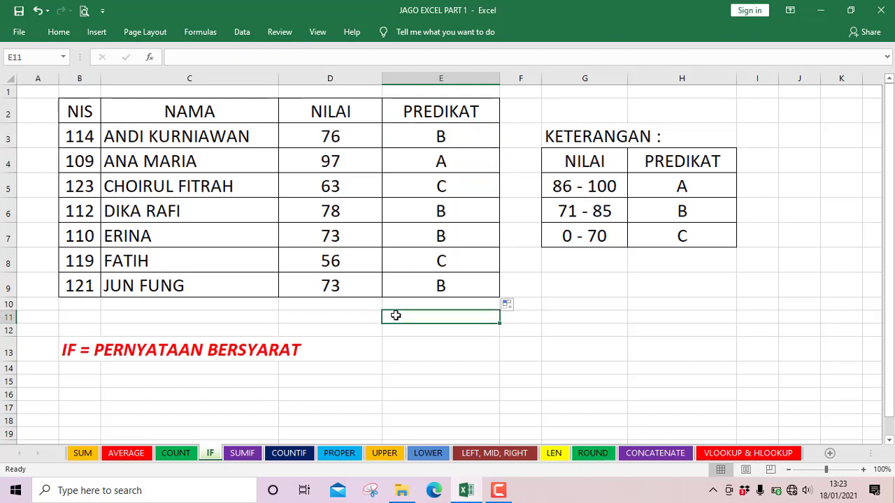